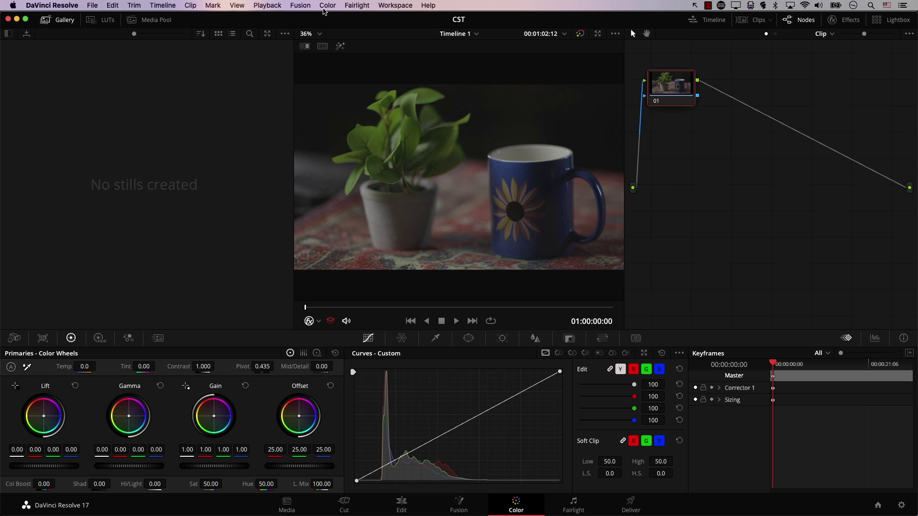
Label the first node 'Correction'
left_click(326, 5)
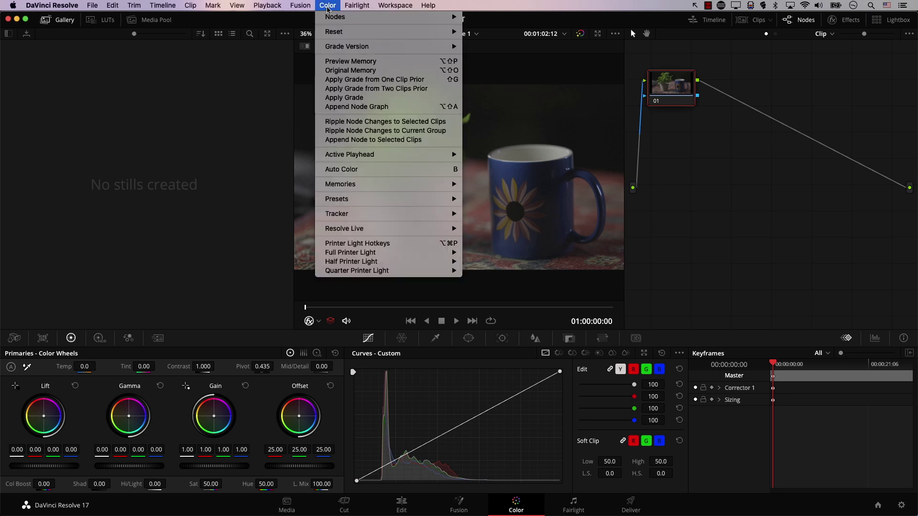
mouse_move(334, 17)
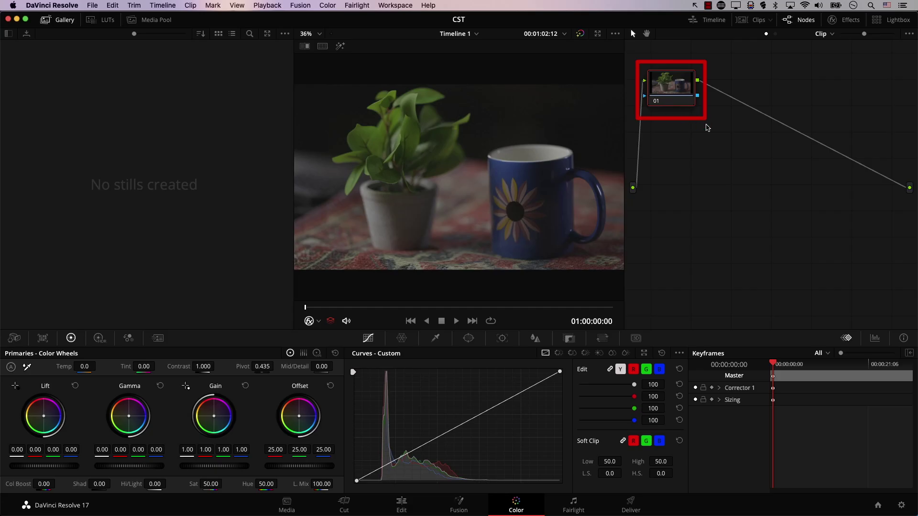
right_click(669, 102)
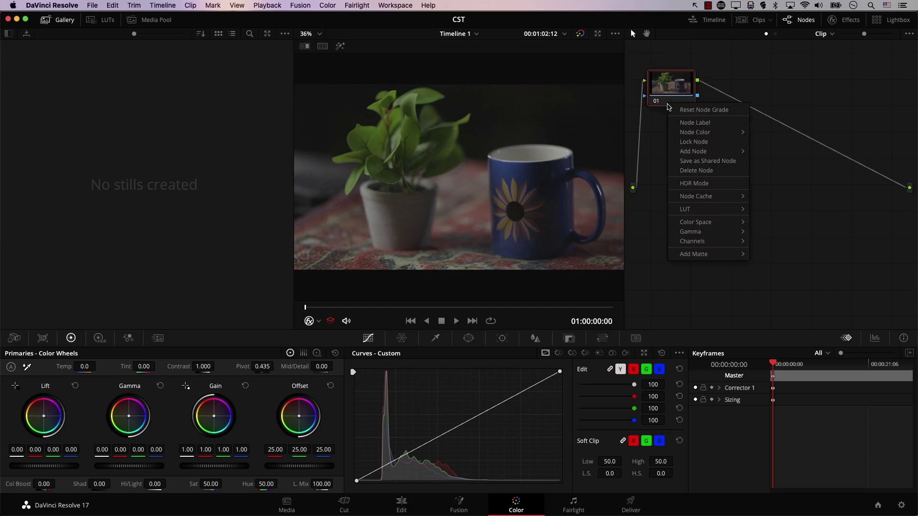
left_click(688, 121)
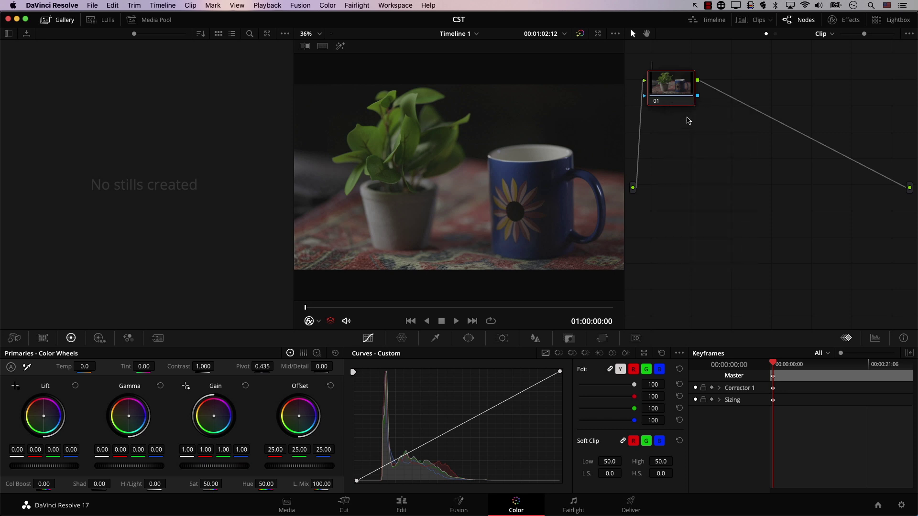
type("Correction")
key("Return")
Add a serial node after Correction and label it 'Grading'
left_click(337, 7)
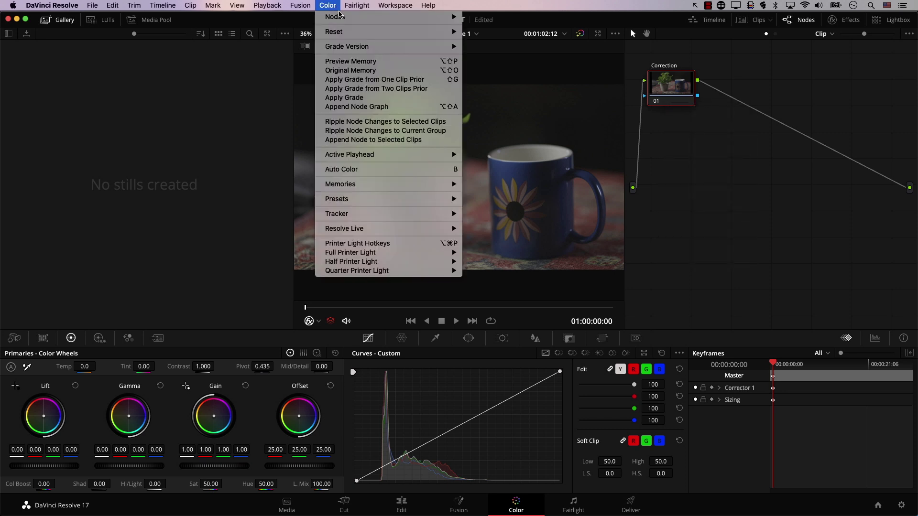
mouse_move(431, 17)
left_click(500, 46)
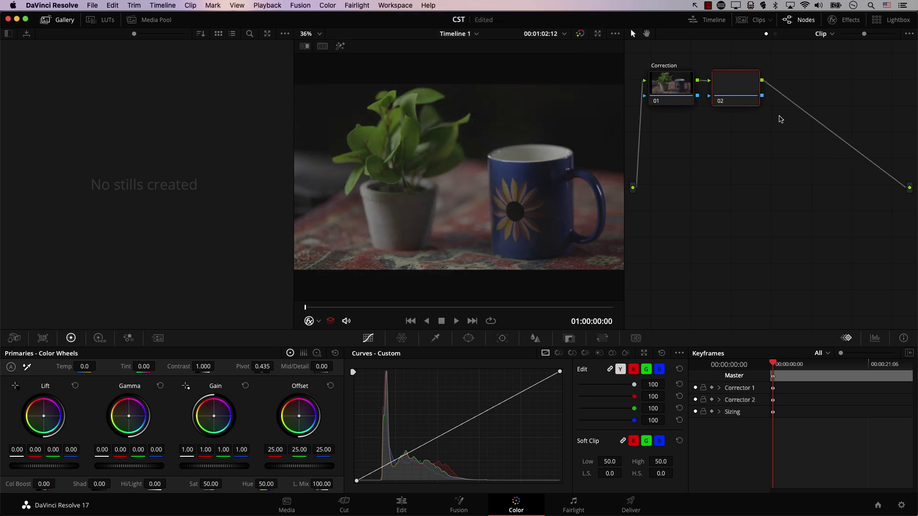
right_click(737, 88)
left_click(754, 106)
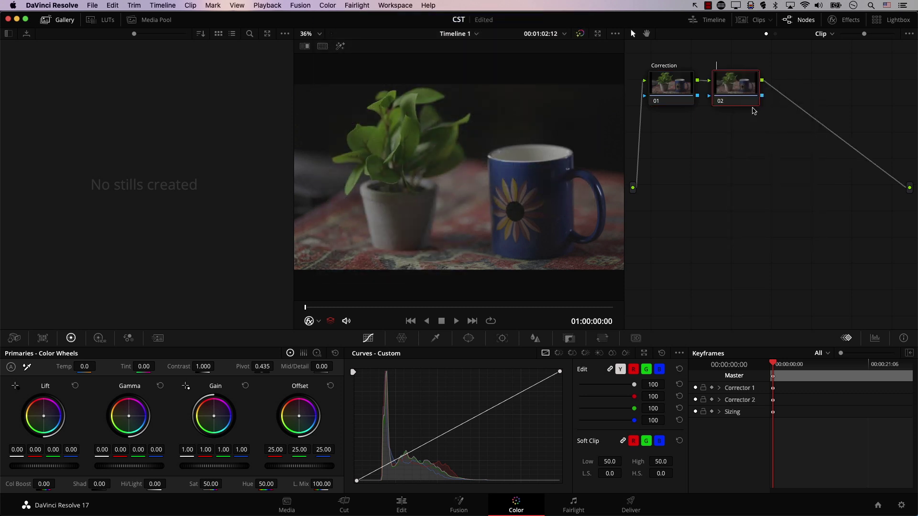
type("Grading")
key("Return")
left_click(668, 82)
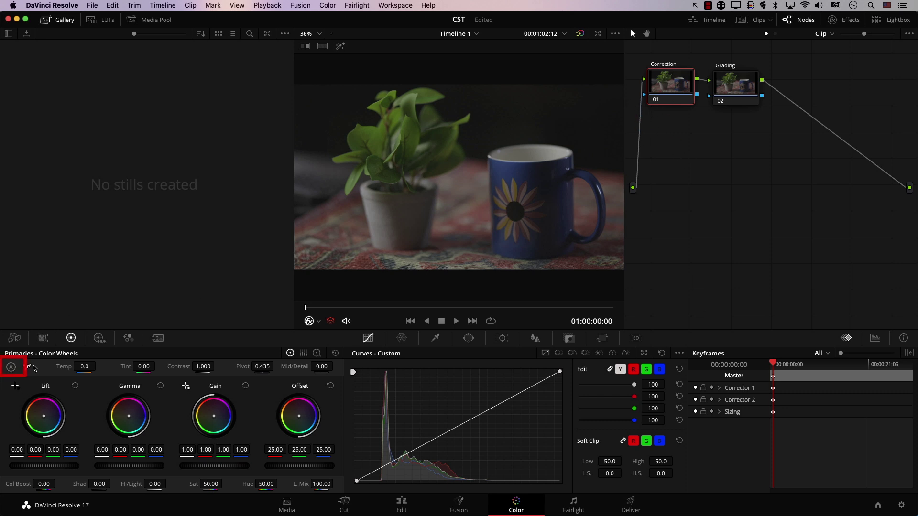
Apply Auto Balance on the Correction node to brighten the shot with cleaner contrast
left_click(11, 367)
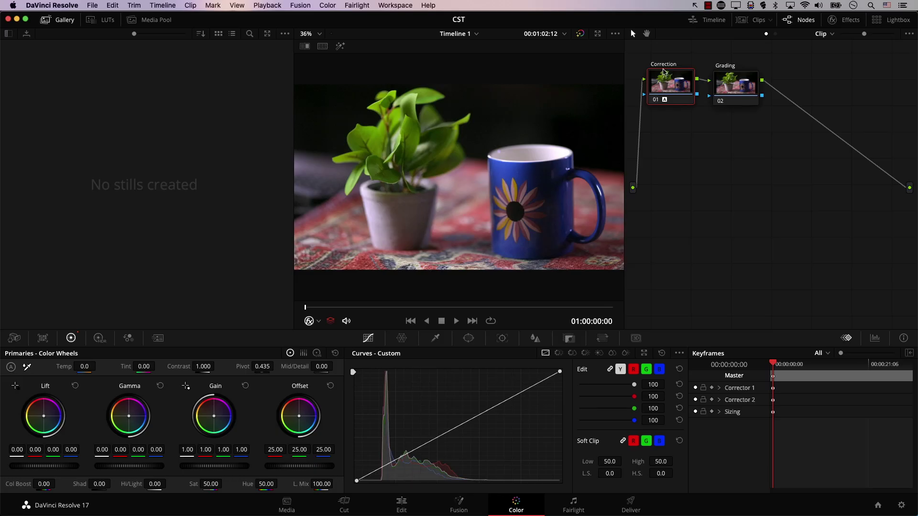
On the Grading node, pull the blue curve's top down, lift its bottom, then bypass to compare
left_click(729, 88)
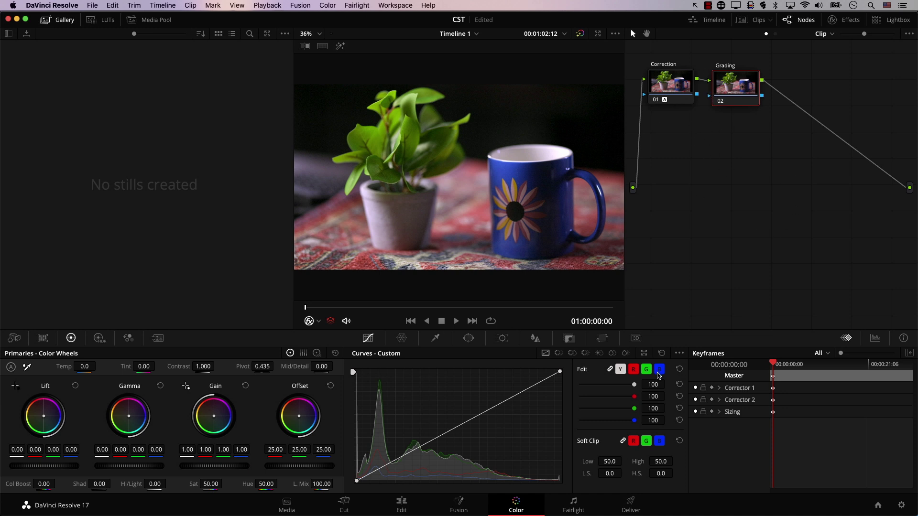
left_click(660, 373)
left_click_drag(557, 364, 553, 441)
mouse_move(381, 459)
left_mouse_down()
mouse_move(392, 466)
mouse_move(382, 479)
mouse_move(376, 433)
mouse_move(368, 443)
left_mouse_up()
left_click_drag(560, 371, 562, 389)
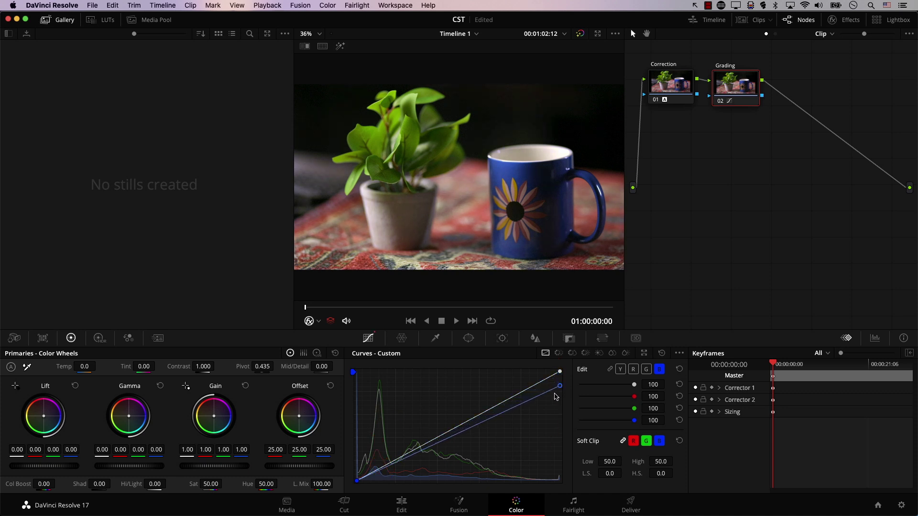
left_click_drag(382, 474, 382, 462)
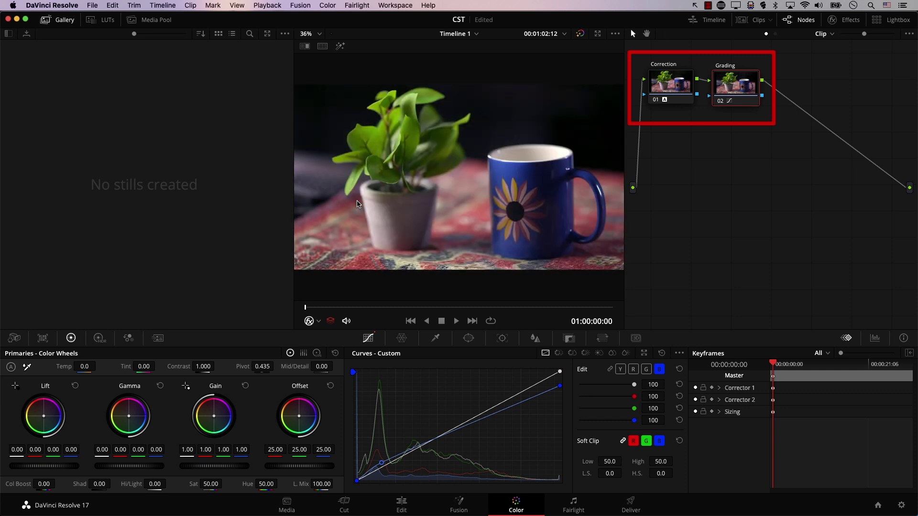
key("shift+d")
key("shift+d")
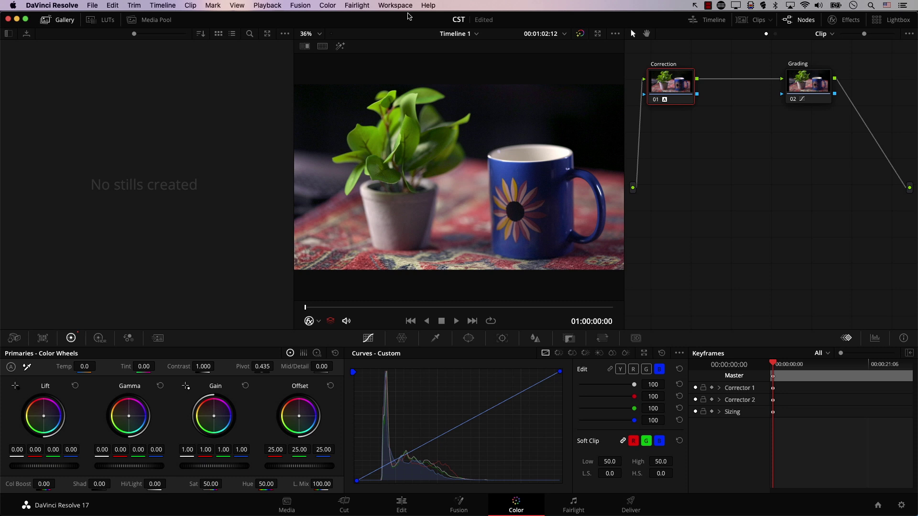
Open the Color menu's node commands to prepare another node
left_click(328, 5)
Insert a serial node between Correction and Grading and add a midpoint on its linked YRGB curve
mouse_move(354, 17)
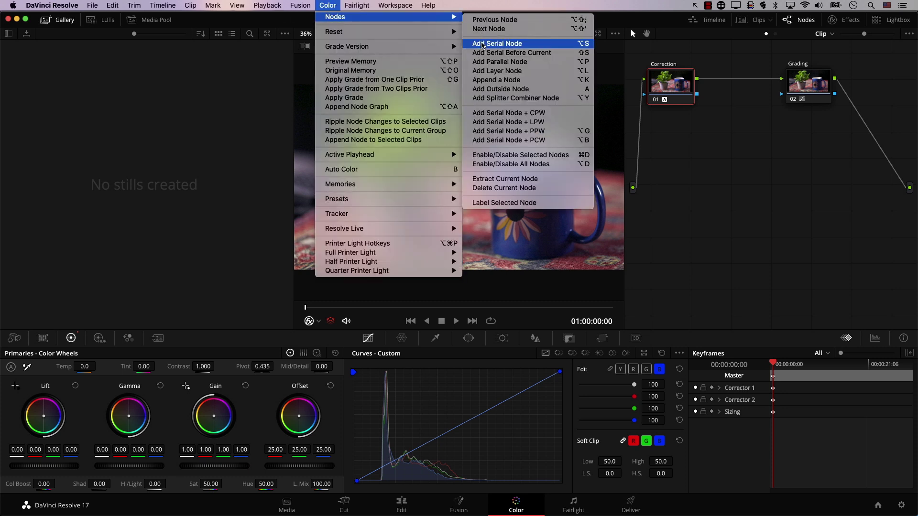
left_click(482, 45)
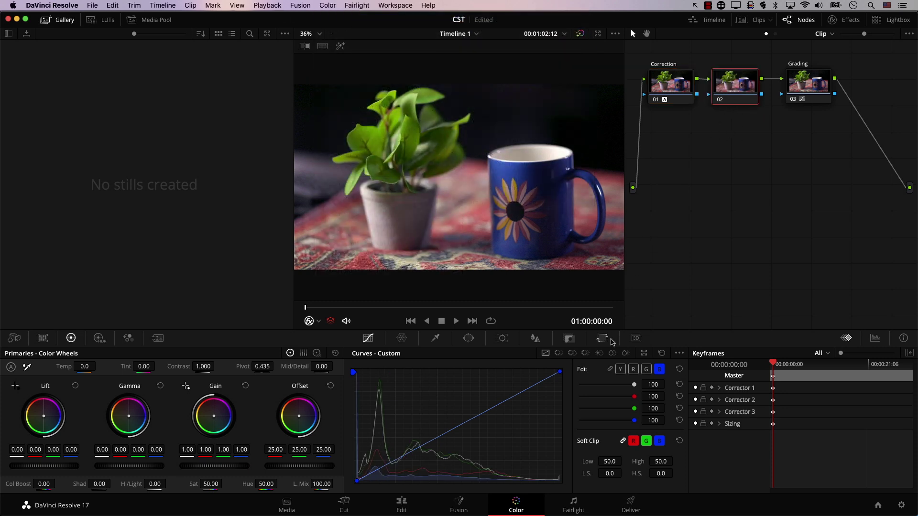
left_click(609, 372)
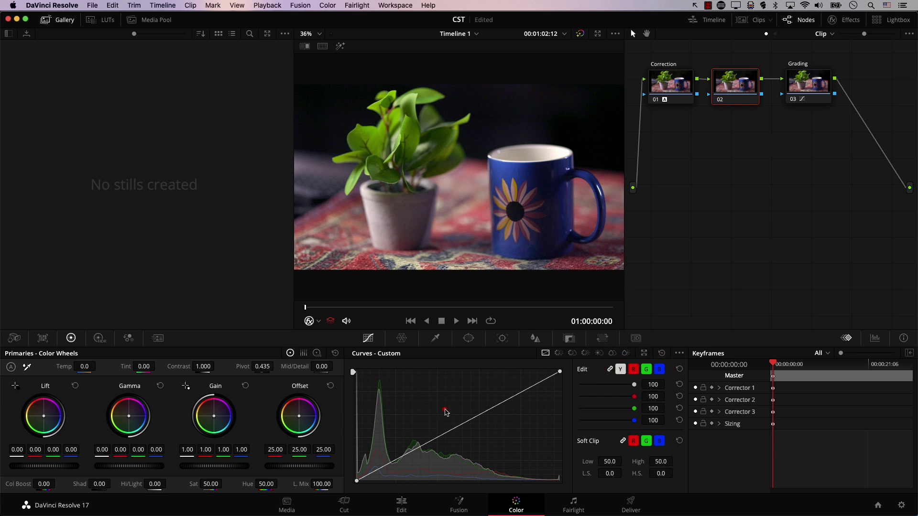
mouse_move(473, 443)
left_mouse_down()
mouse_move(445, 446)
mouse_move(451, 419)
left_mouse_up()
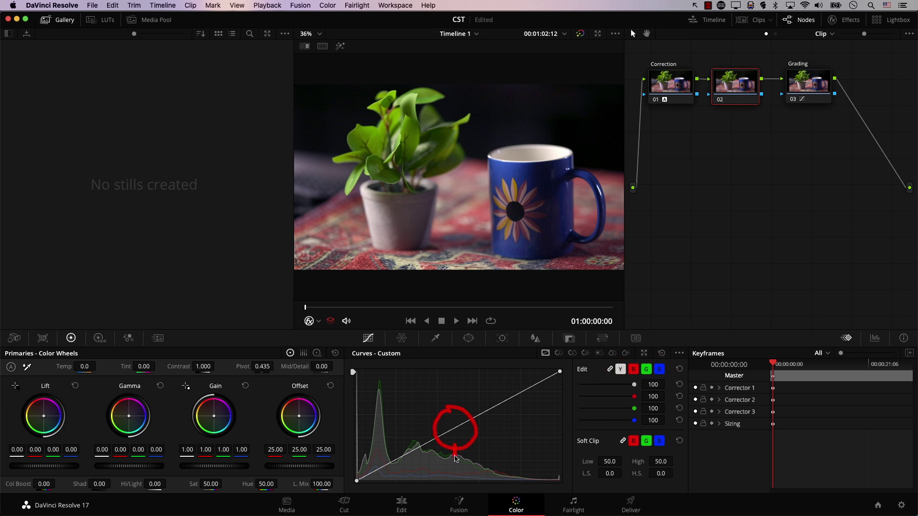
left_click(456, 433)
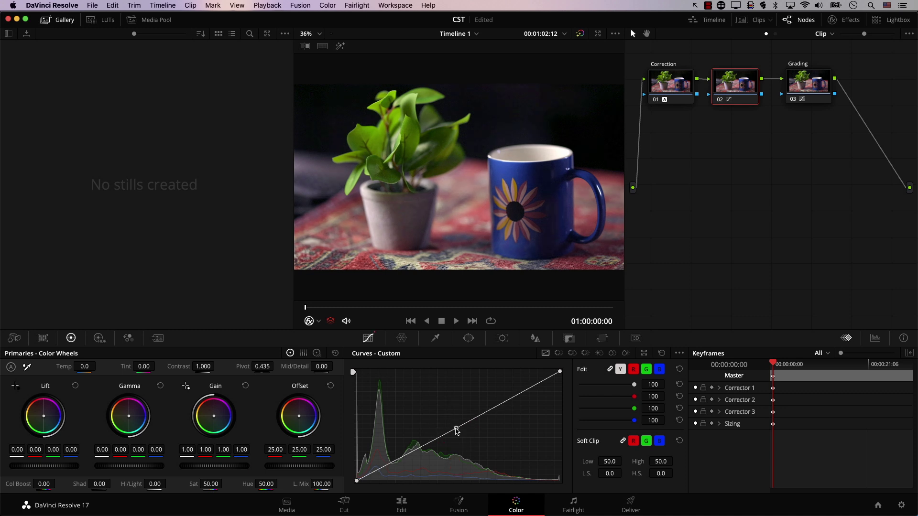
Drag node 02's curve midpoint down to darken the midtones, then toggle the node to compare
left_click_drag(457, 433, 465, 449)
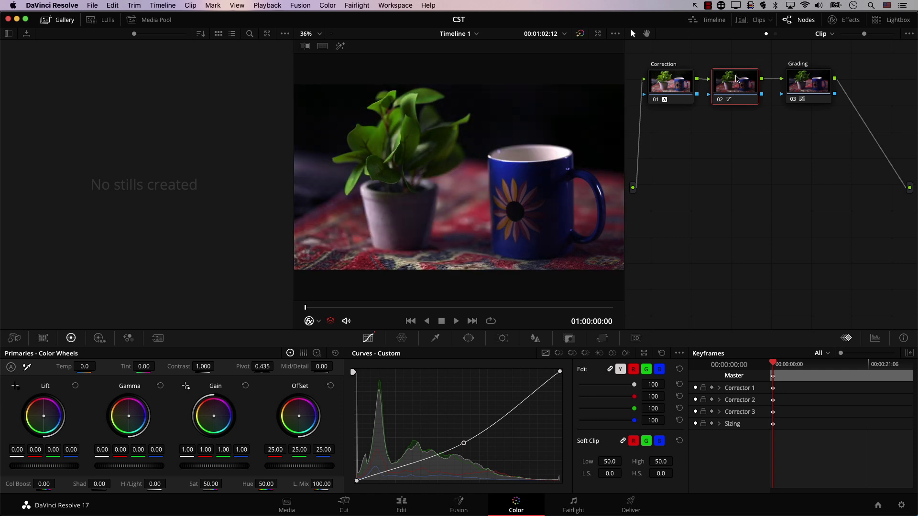
key("ctrl+d")
key("ctrl+d")
key("ctrl+d")
key("ctrl+d")
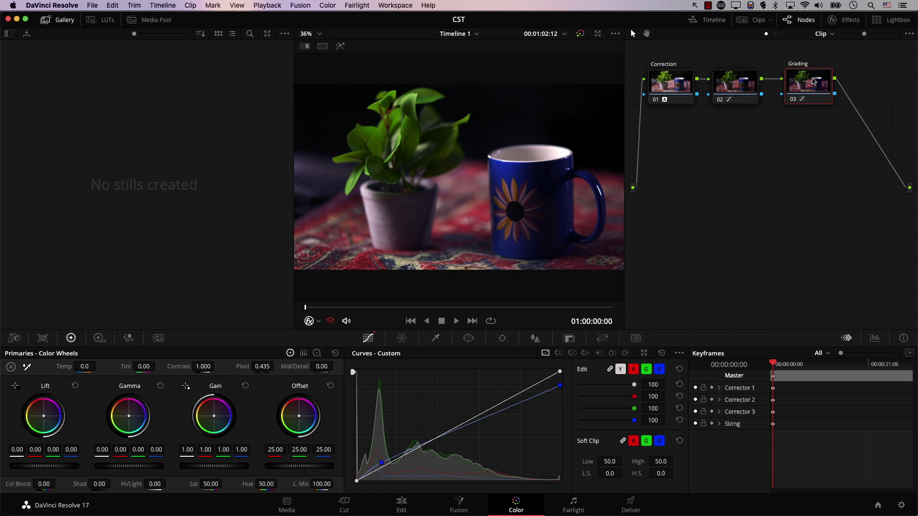
Add a fourth serial node, 04, after the Grading node
left_click(328, 6)
mouse_move(338, 17)
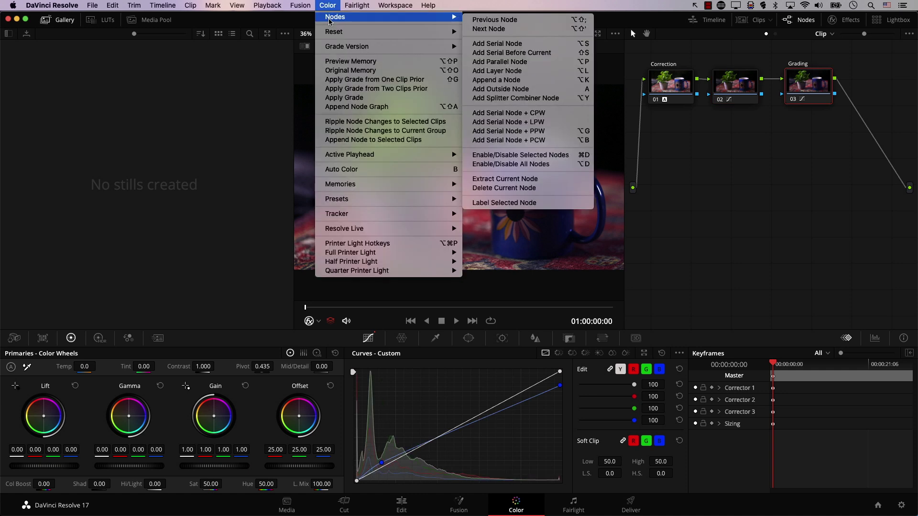
left_click(511, 44)
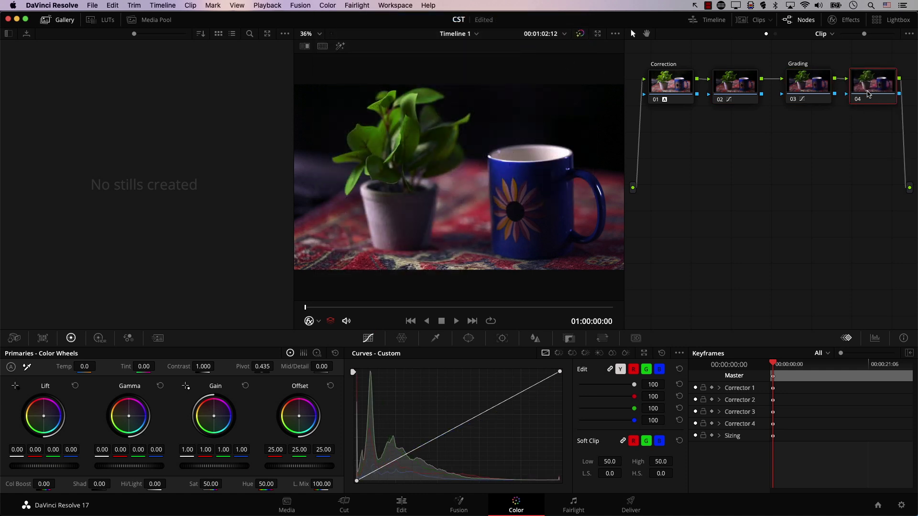
mouse_move(833, 60)
left_mouse_down()
mouse_move(851, 117)
mouse_move(859, 70)
left_mouse_up()
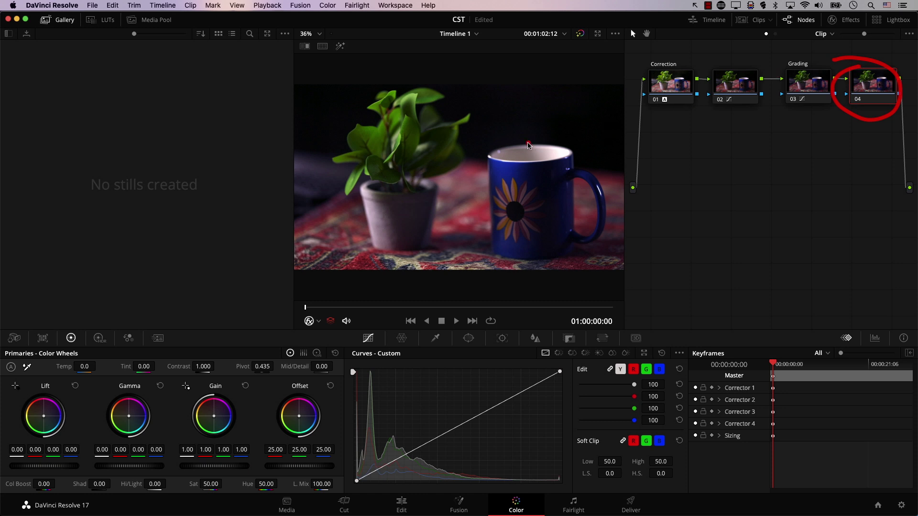
mouse_move(530, 132)
left_mouse_down()
mouse_move(558, 134)
mouse_move(575, 150)
mouse_move(561, 177)
mouse_move(550, 129)
left_mouse_up()
mouse_move(357, 189)
left_mouse_down()
mouse_move(390, 245)
mouse_move(349, 243)
left_mouse_up()
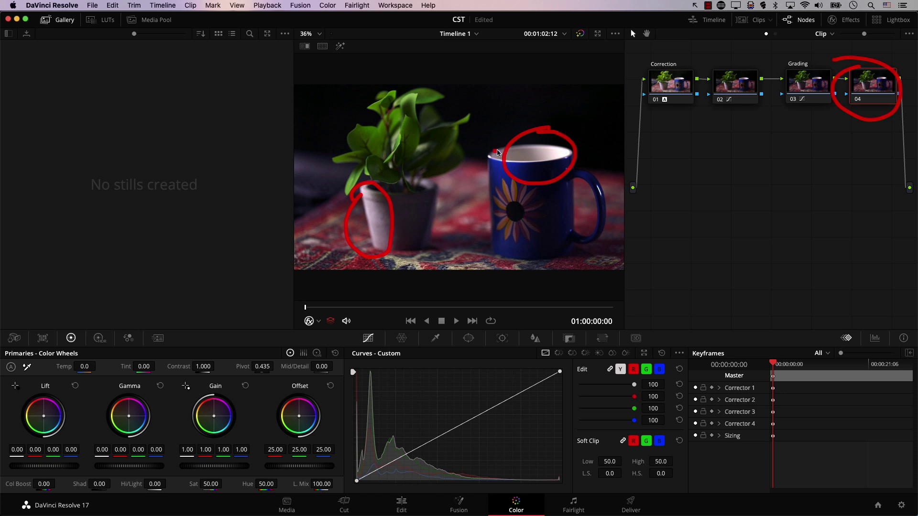
key("Escape")
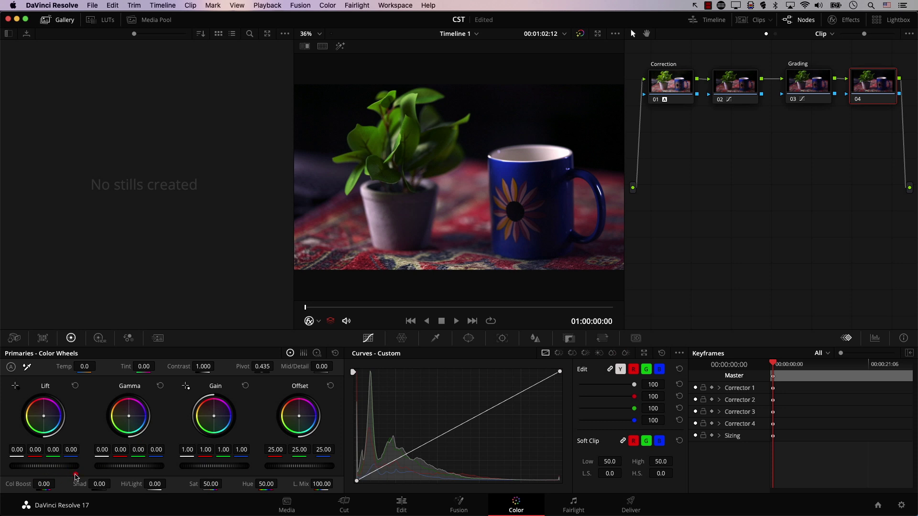
Set node 04's Hi/Light to -97.50, then toggle the node off and on to compare
left_click_drag(104, 475, 78, 481)
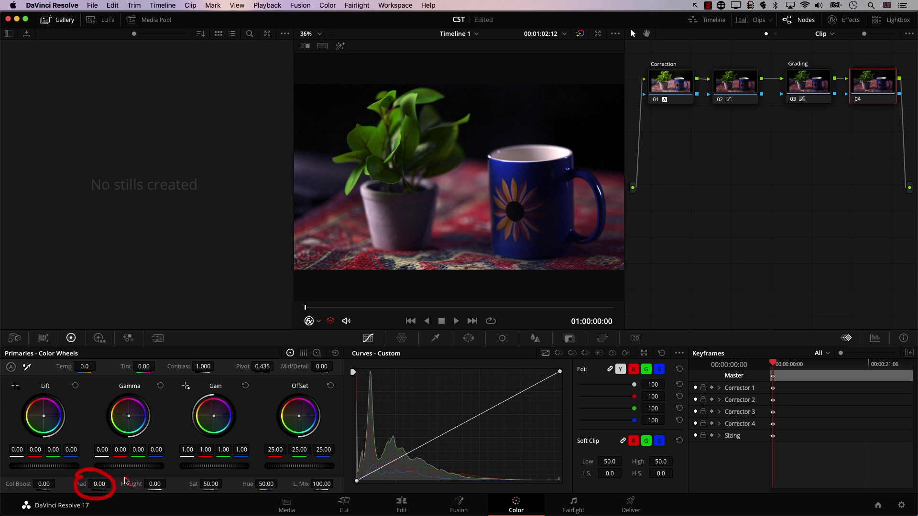
left_click_drag(157, 499, 129, 483)
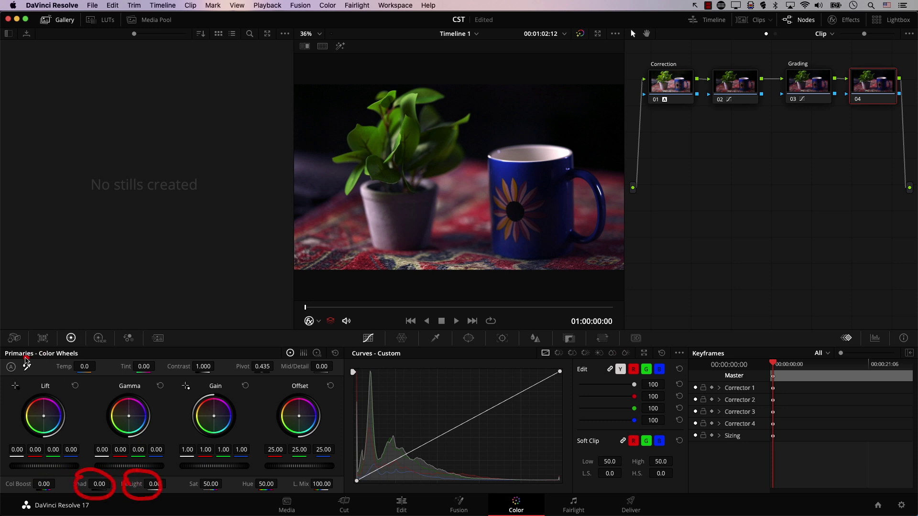
left_click_drag(26, 363, 46, 366)
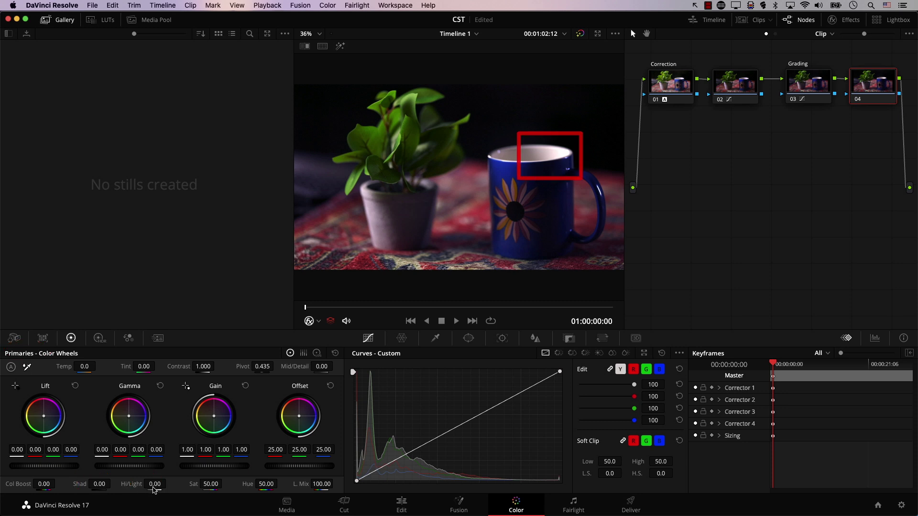
left_click_drag(150, 487, 78, 485)
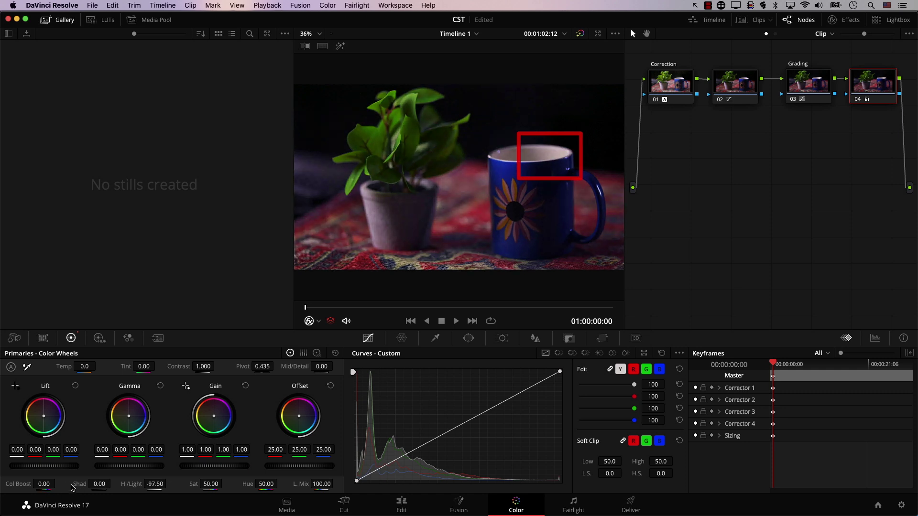
key("super+d")
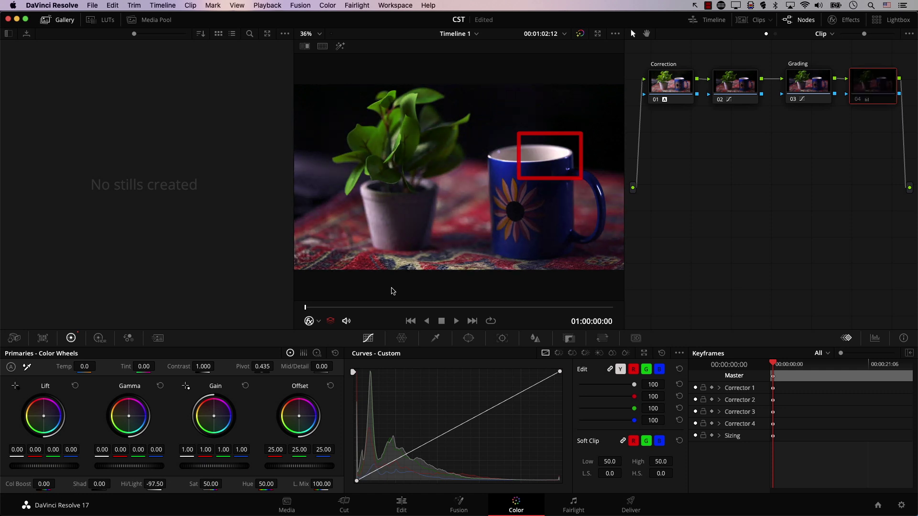
key("super+d")
key("super+d")
key("super+d")
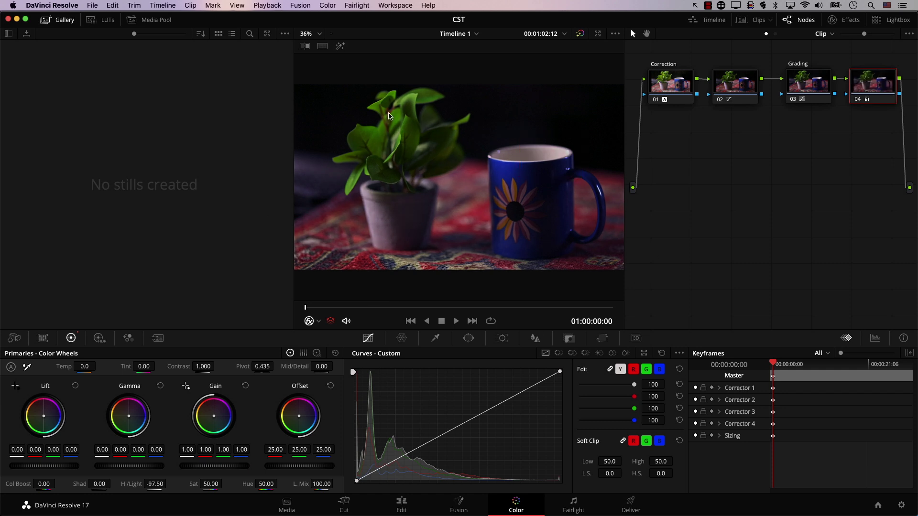